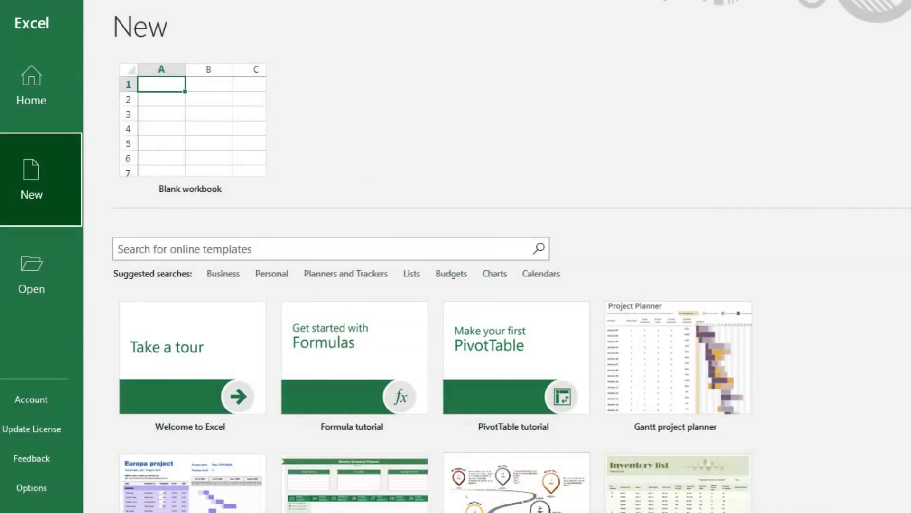
# Preview the Marketing project planner template from the New page template gallery
pyautogui.scroll(-15, 431, 285)
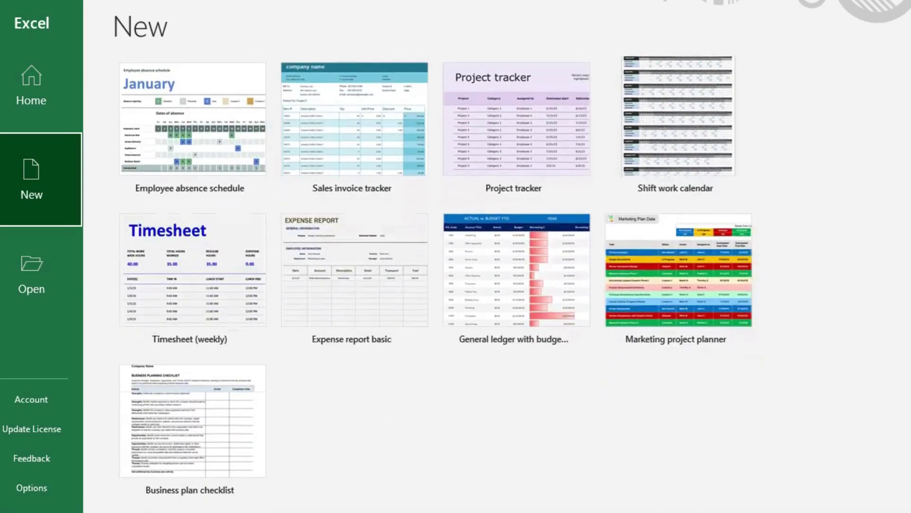
pyautogui.click(688, 270)
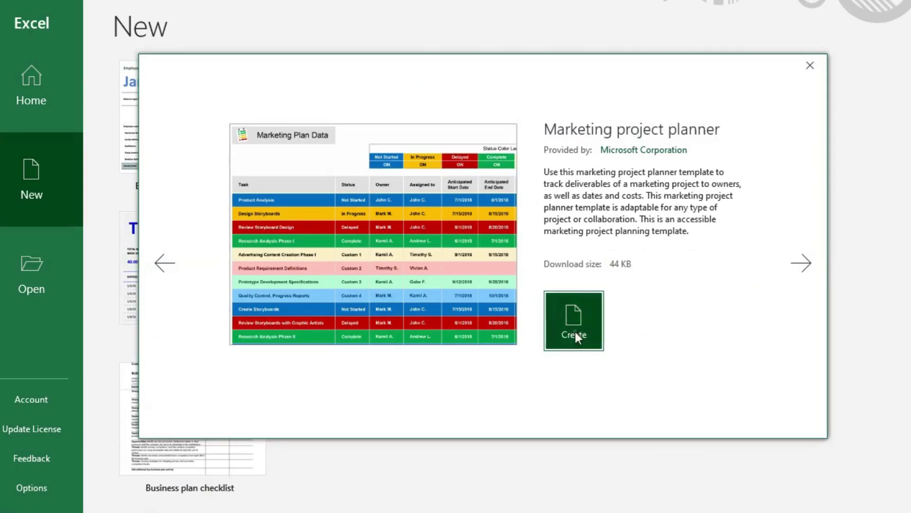
# Create a workbook from the Marketing project planner template and scroll its Marketing Plan Data sheet
pyautogui.click(575, 334)
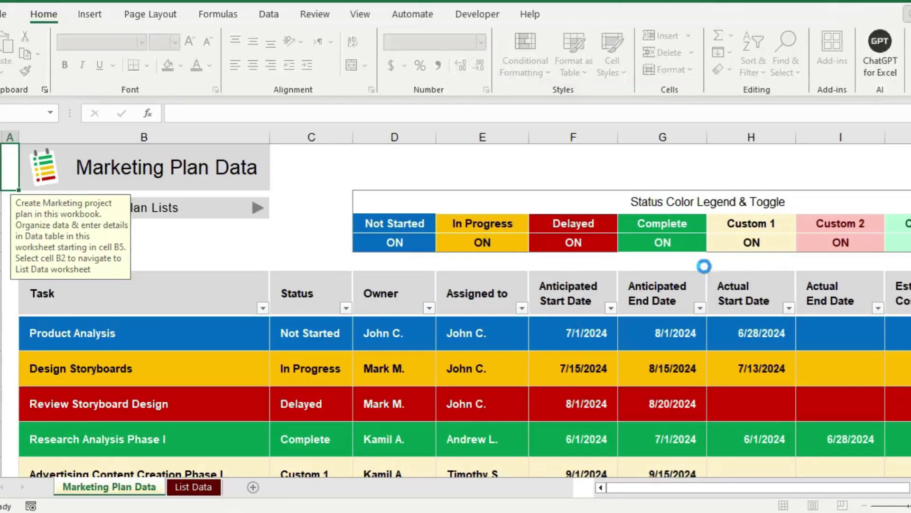
pyautogui.scroll(-3, 456, 326)
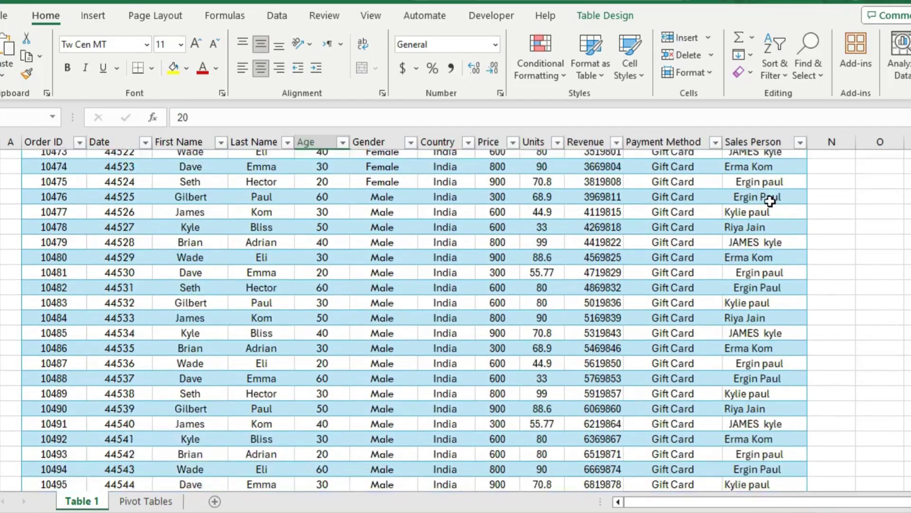
# Scroll through the Table 1 order table, Order IDs 10452 to 10509
pyautogui.scroll(-5, 770, 201)
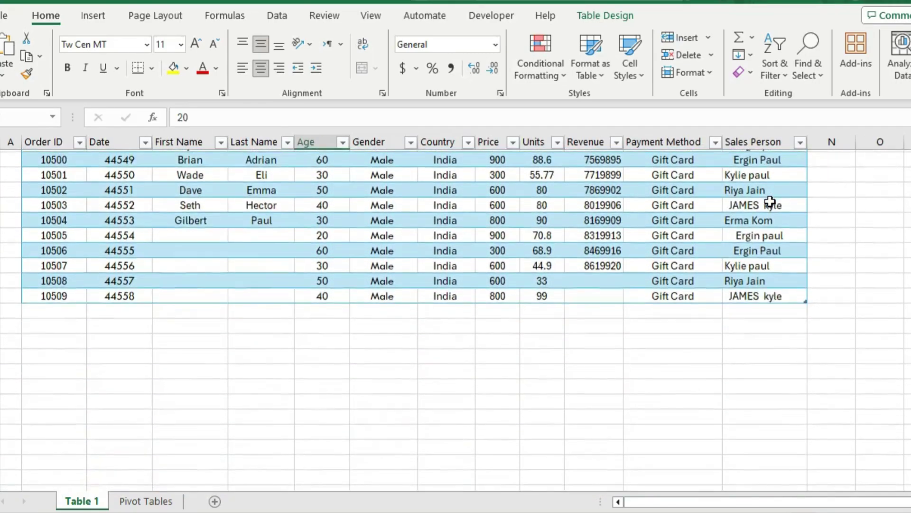
pyautogui.scroll(16, 770, 202)
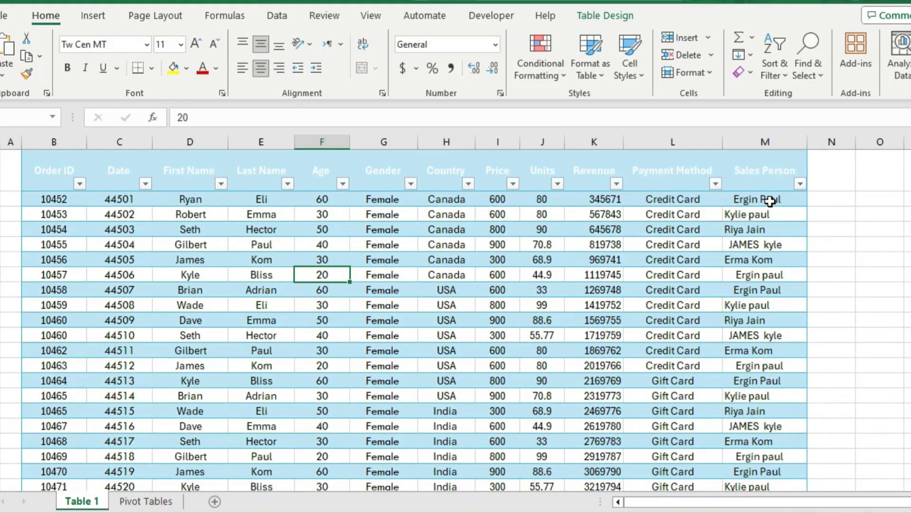
pyautogui.scroll(-13, 770, 201)
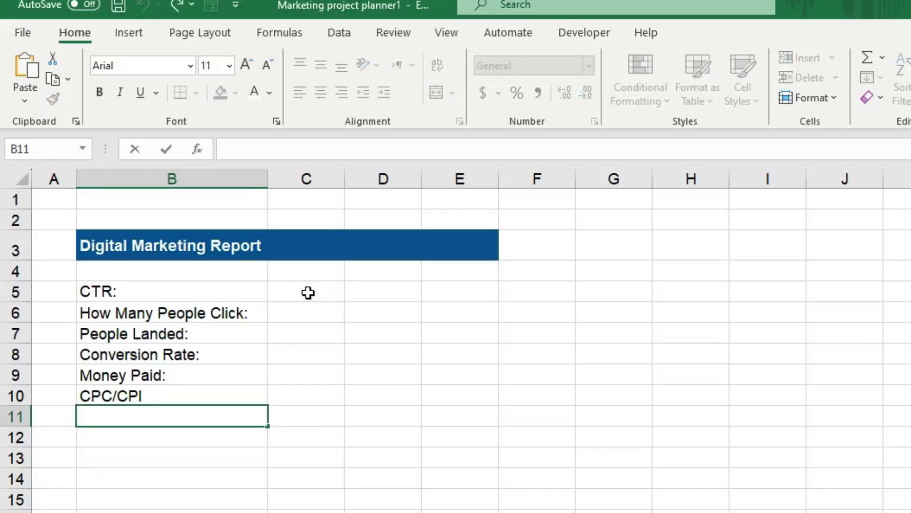
# Enter 10, 100, 30, 9%, 2,000 and CPC in C5:C10, then select B5:C10
pyautogui.click(305, 291)
pyautogui.write('10')
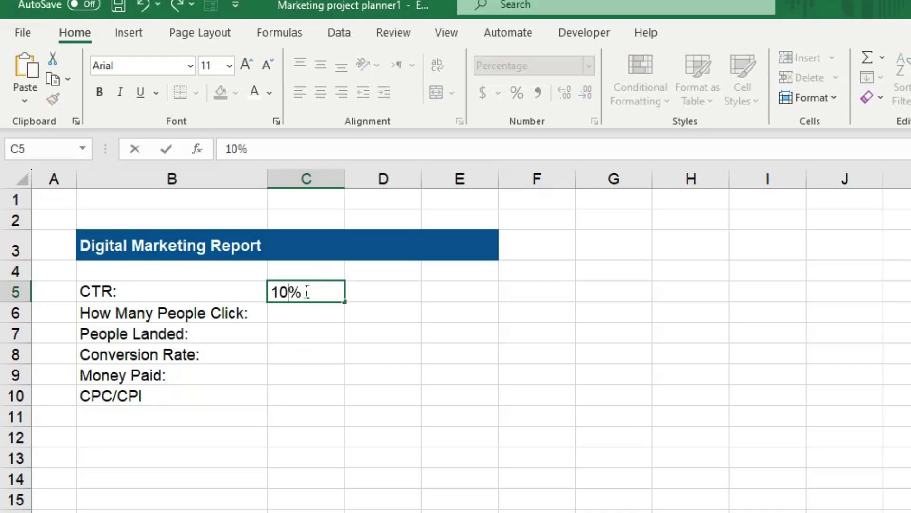
pyautogui.press('Return')
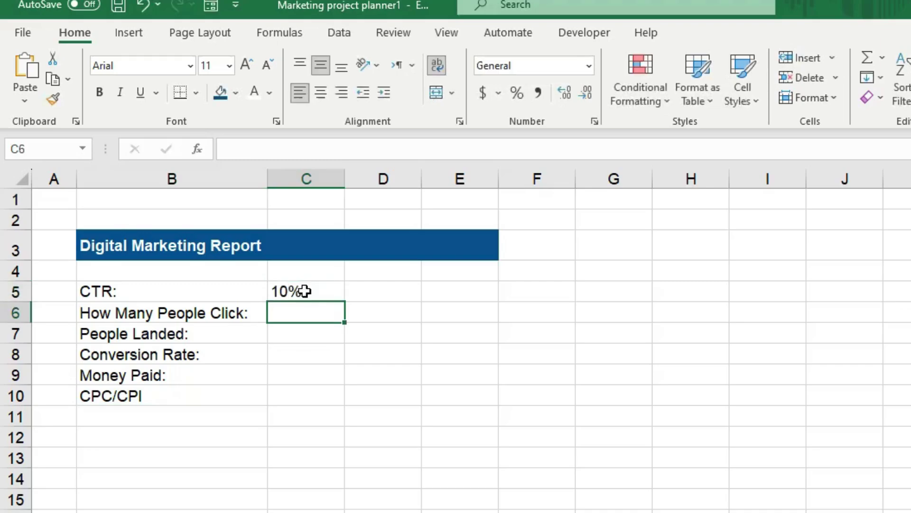
pyautogui.write('100')
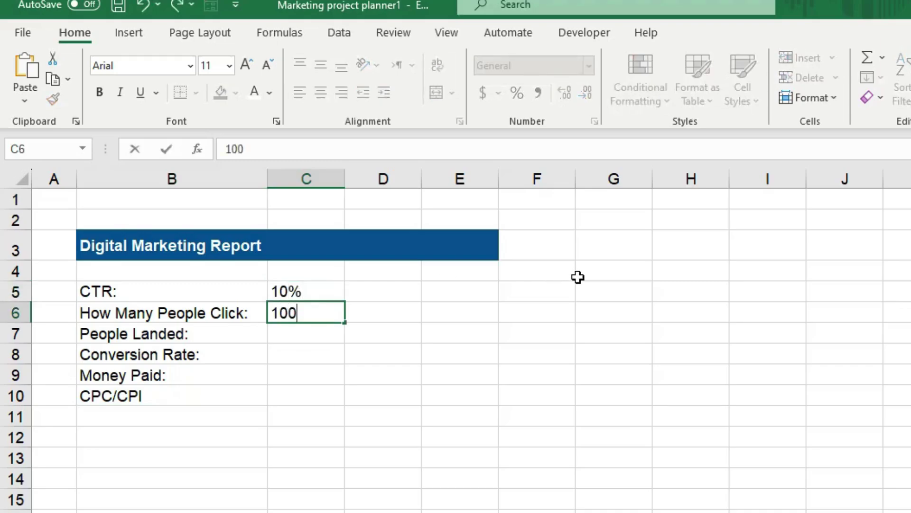
pyautogui.press('Return')
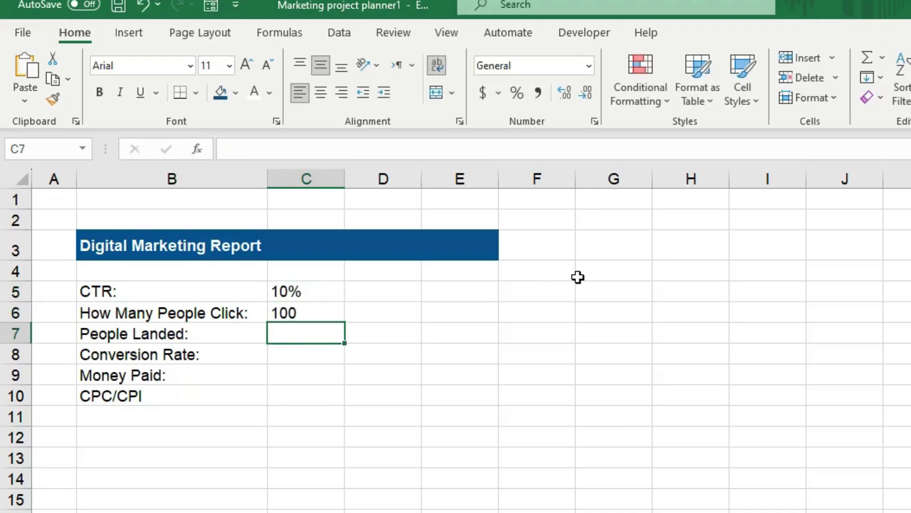
pyautogui.write('30')
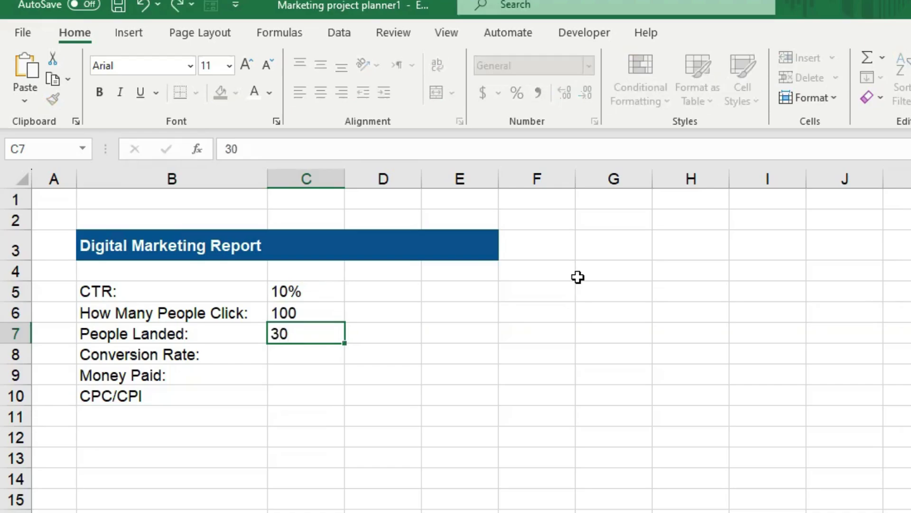
pyautogui.press('Return')
pyautogui.write('9')
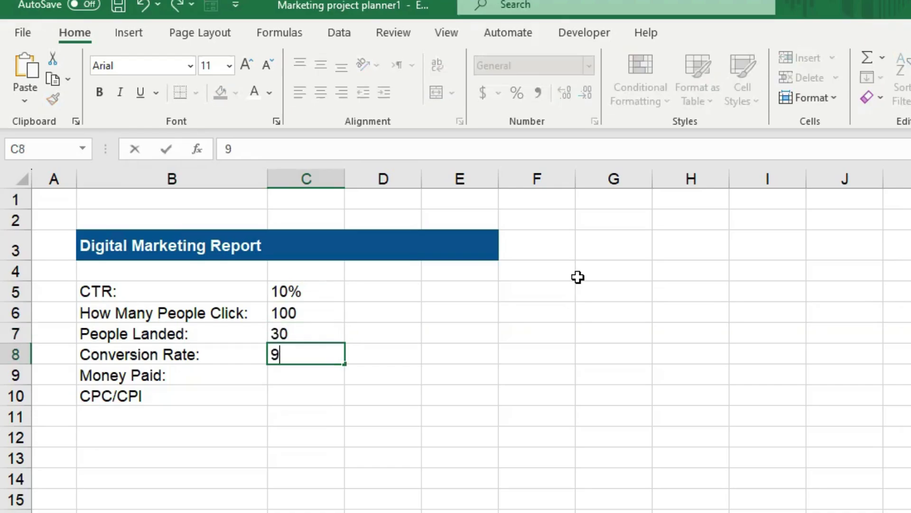
pyautogui.write('%')
pyautogui.press('Return')
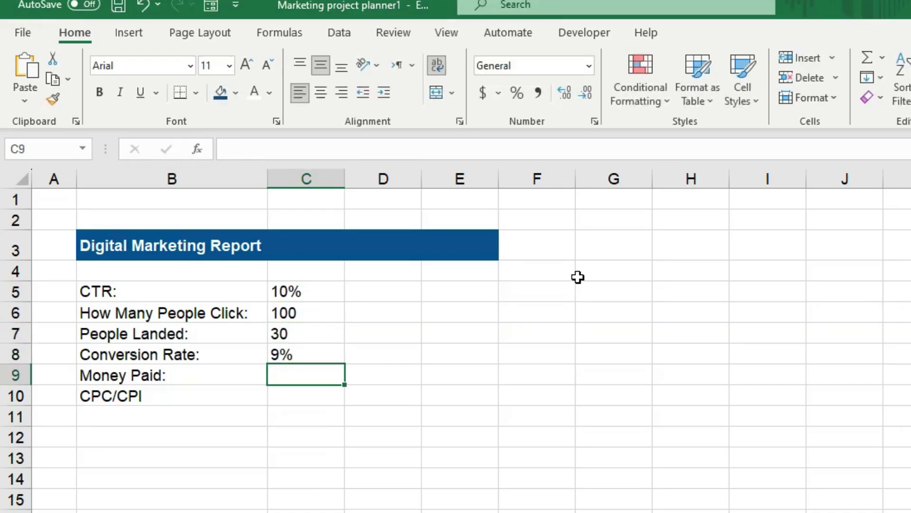
pyautogui.write('2,000')
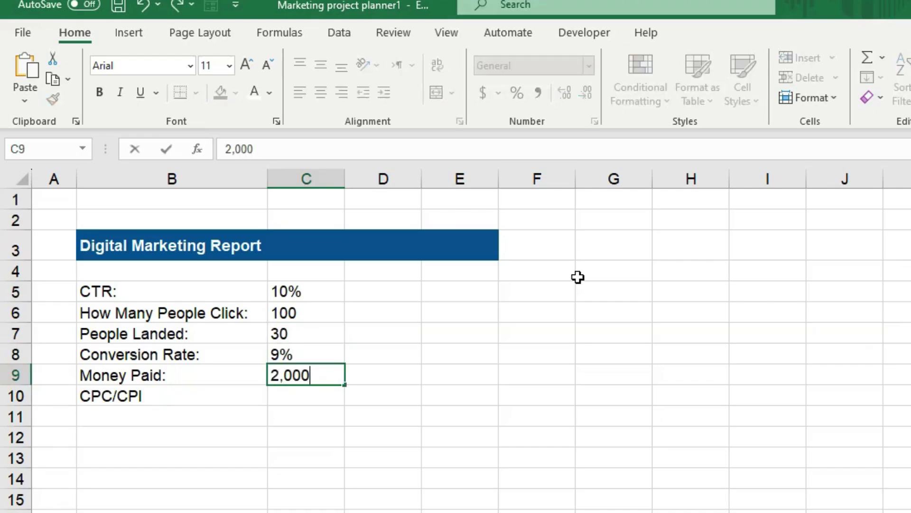
pyautogui.press('Return')
pyautogui.write('CPC')
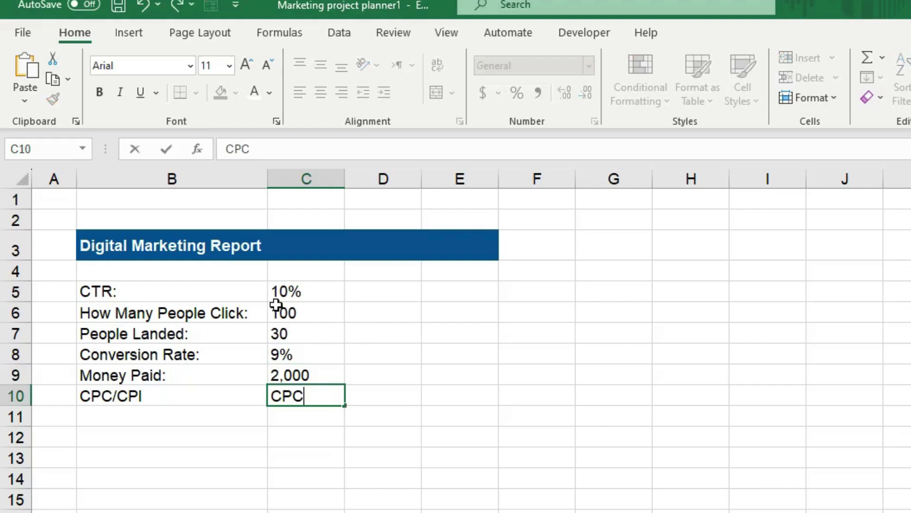
pyautogui.moveTo(210, 288); pyautogui.dragTo(309, 401)
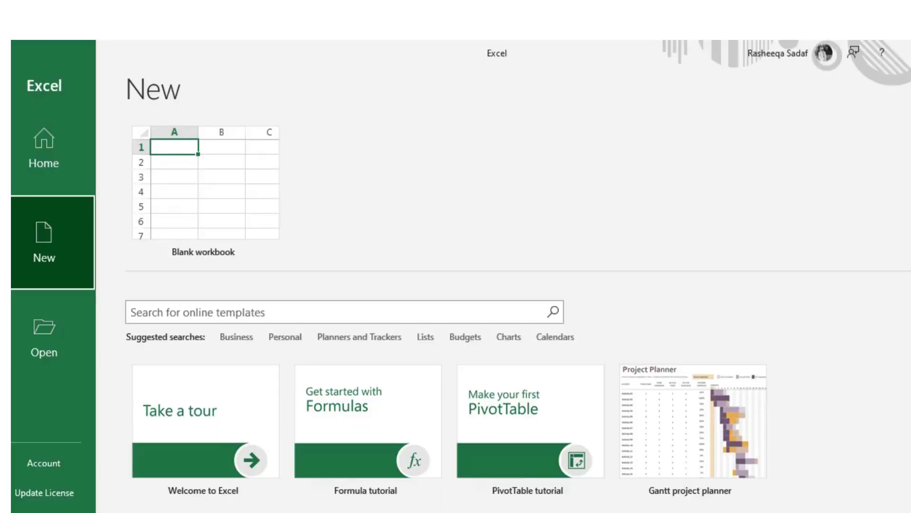
# Find the Marketing project planner template in the gallery and create a workbook from it
pyautogui.scroll(-15, 446, 316)
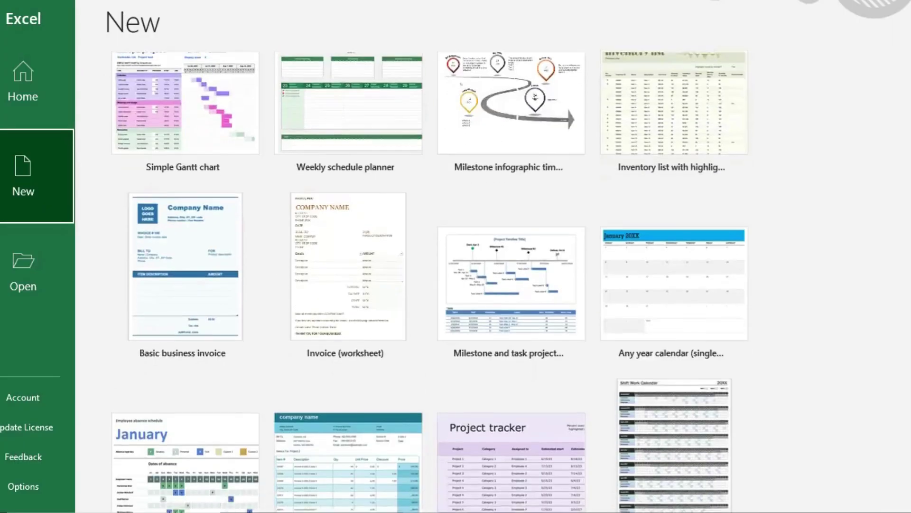
pyautogui.scroll(3, 427, 285)
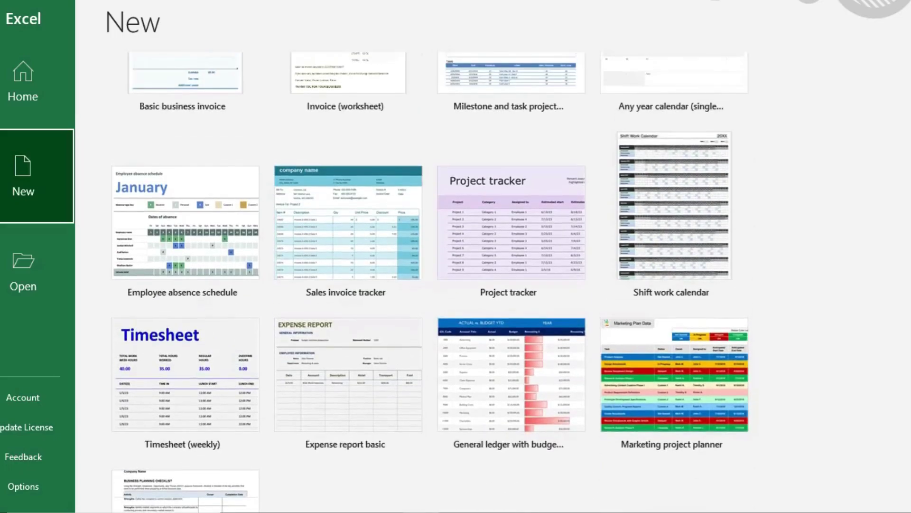
pyautogui.scroll(-3, 694, 268)
pyautogui.click(695, 255)
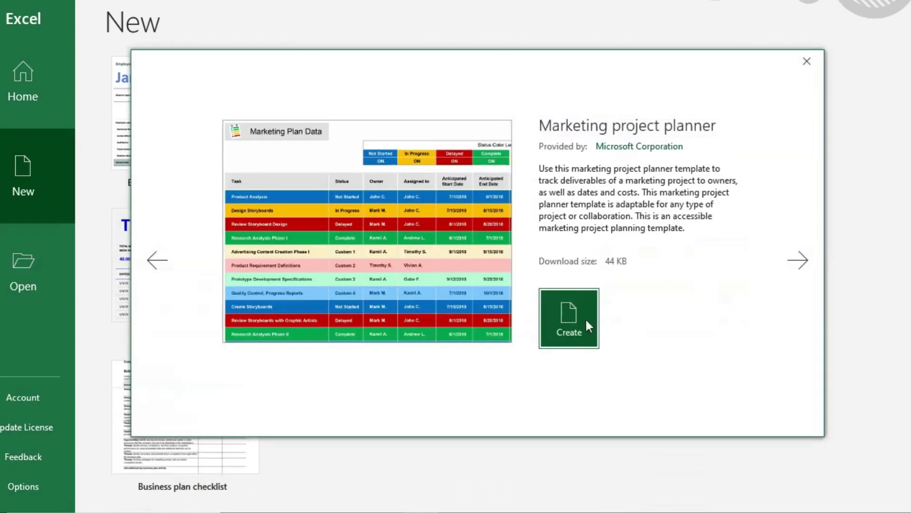
pyautogui.click(569, 327)
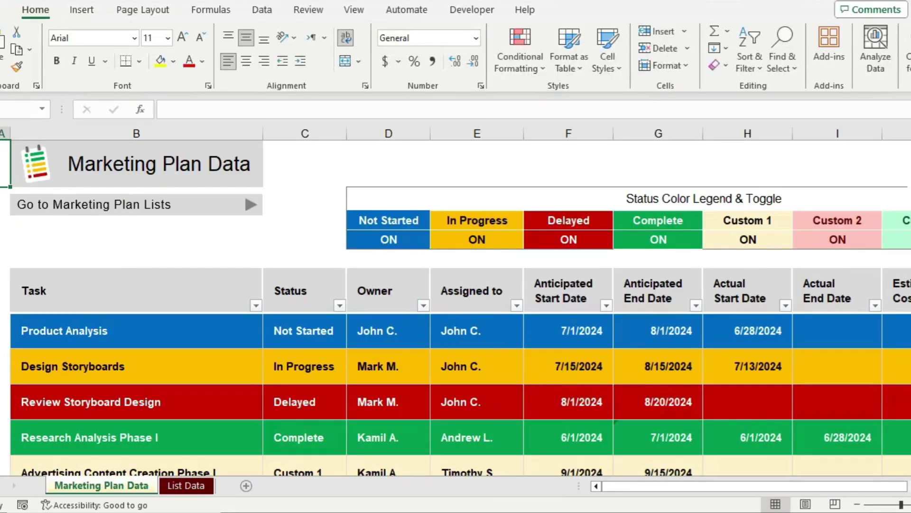
# Create a second Marketing project planner workbook and scroll its Marketing Plan Data sheet
pyautogui.scroll(-5, 244, 192)
pyautogui.scroll(1, 456, 261)
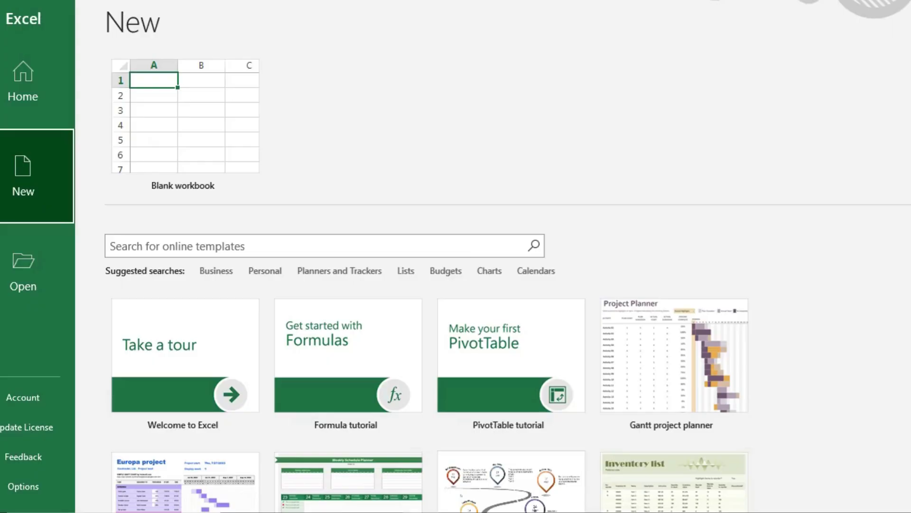
pyautogui.scroll(-15, 427, 285)
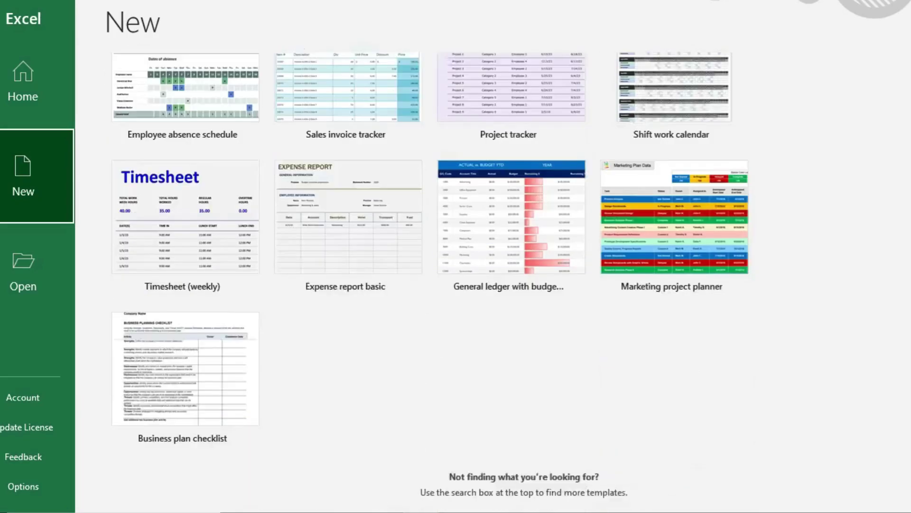
pyautogui.scroll(5, 427, 285)
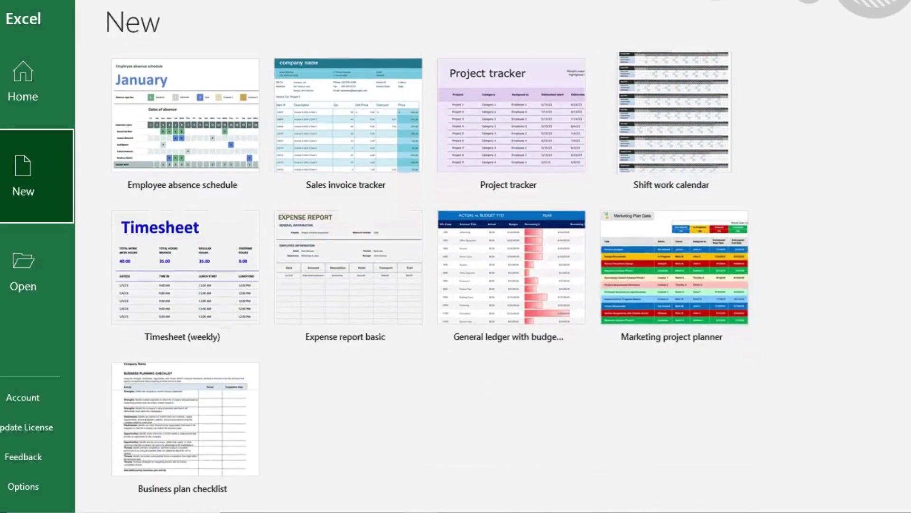
pyautogui.click(689, 264)
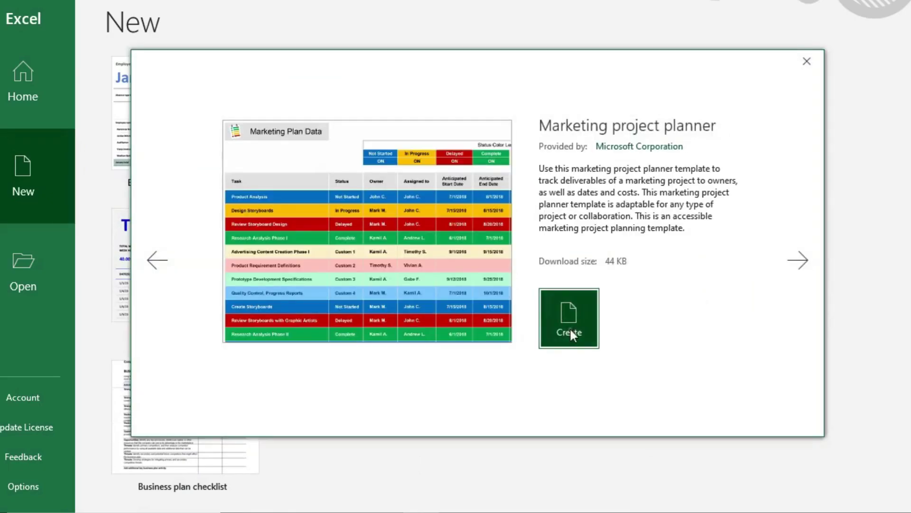
pyautogui.click(569, 327)
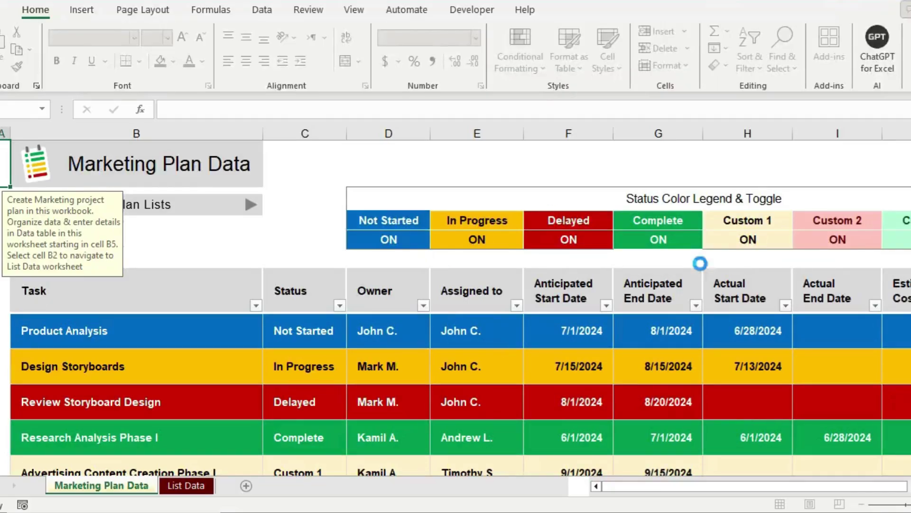
pyautogui.scroll(-4, 461, 309)
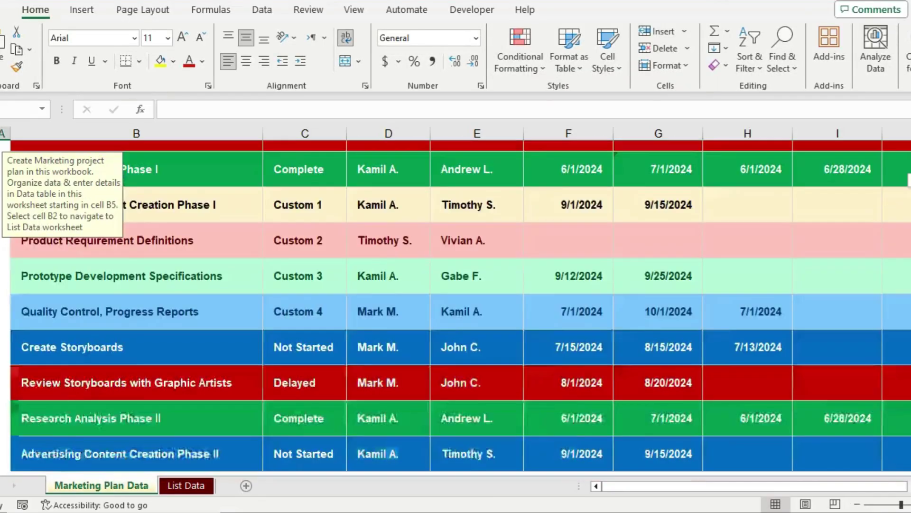
pyautogui.scroll(4, 244, 191)
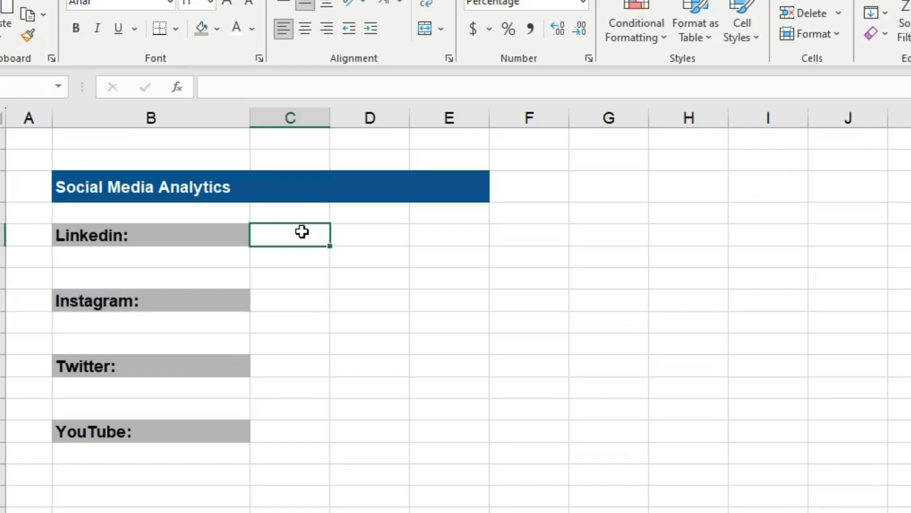
# Enter ? placeholders for LinkedIn, Instagram, Twitter and YouTube, then type CTR
pyautogui.write('?')
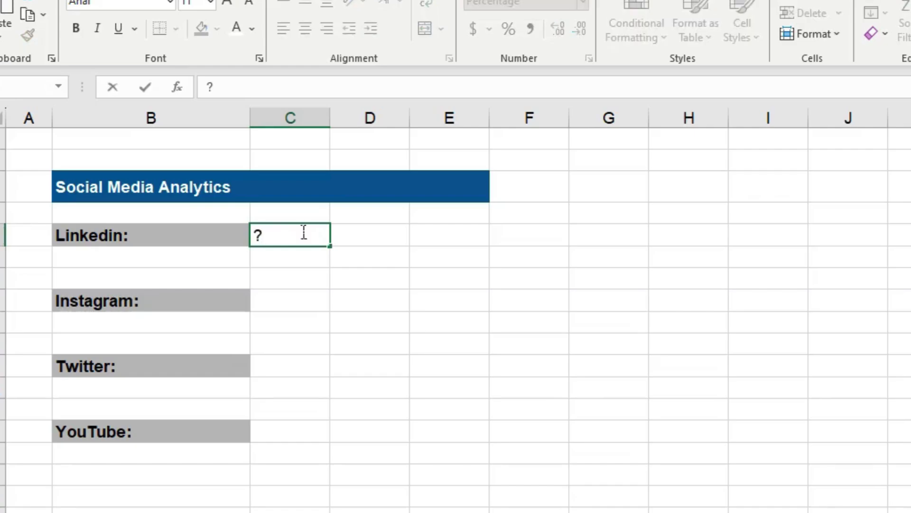
pyautogui.press('Return')
pyautogui.write('?')
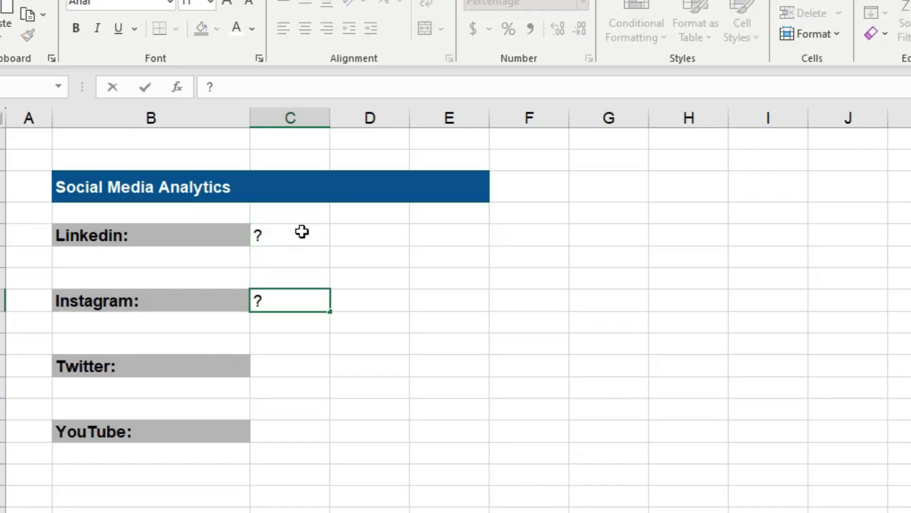
pyautogui.press('Return')
pyautogui.write('?')
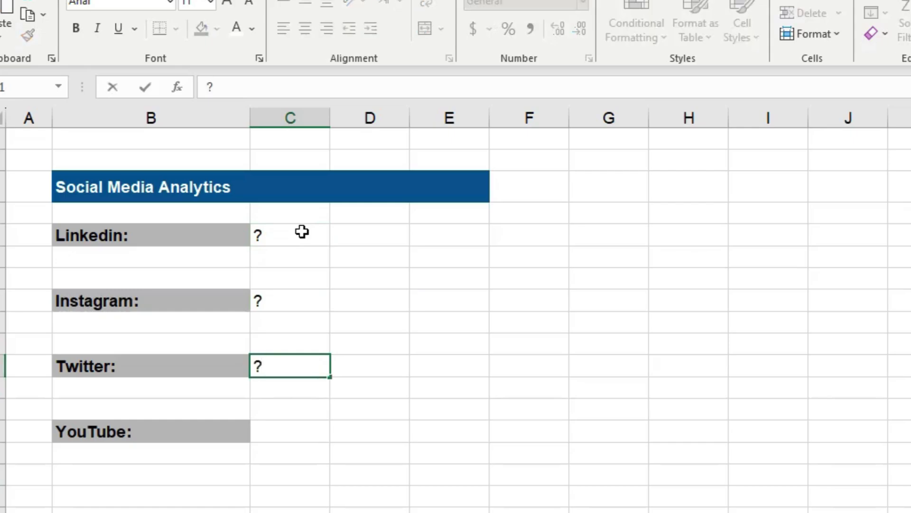
pyautogui.press('Return')
pyautogui.write('?')
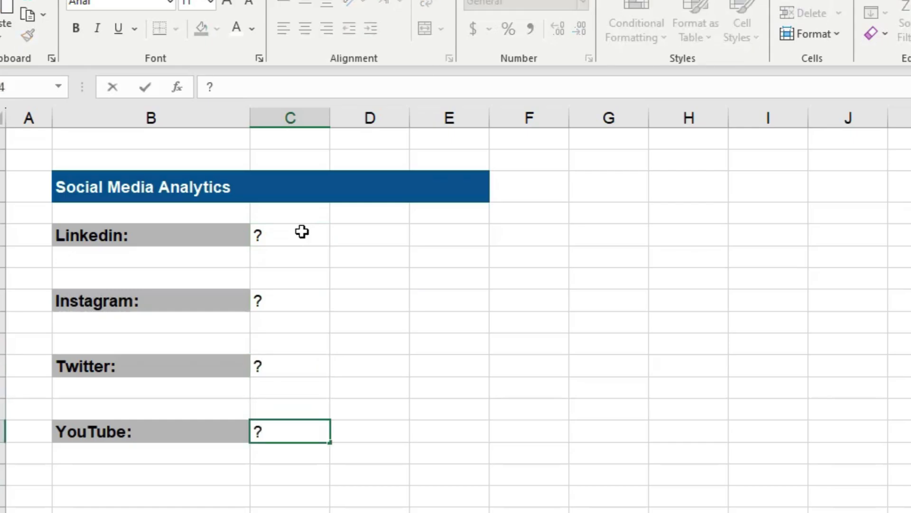
pyautogui.press('Up')
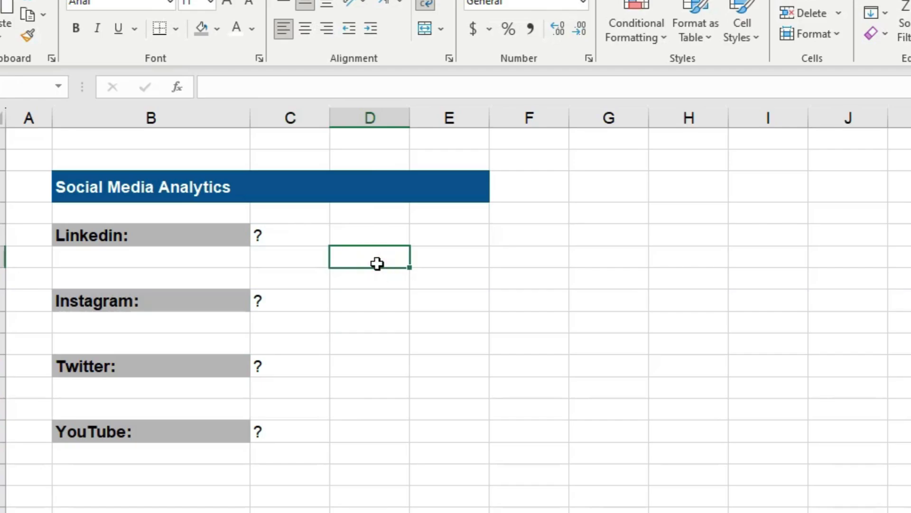
pyautogui.write('CTR')
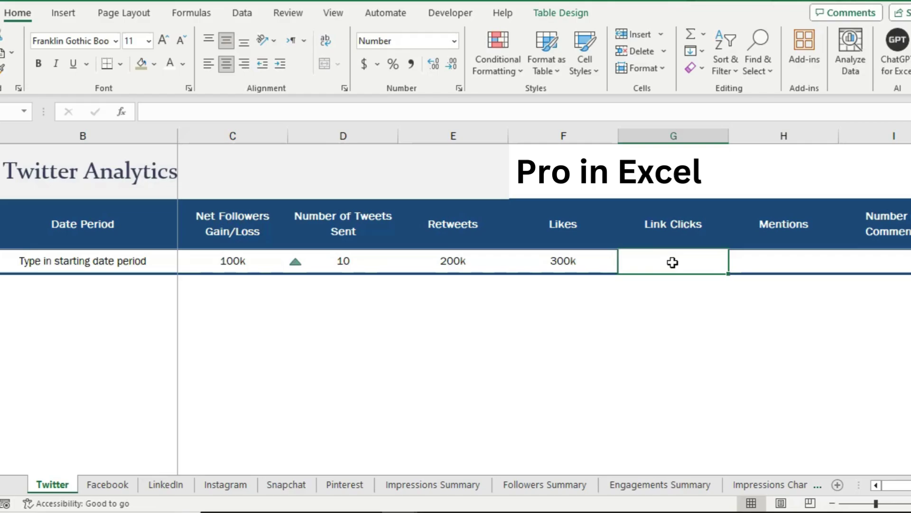
# Record 100k Link Clicks and 50k Mentions for Twitter, then enter 100k on the Facebook sheet
pyautogui.write('100k')
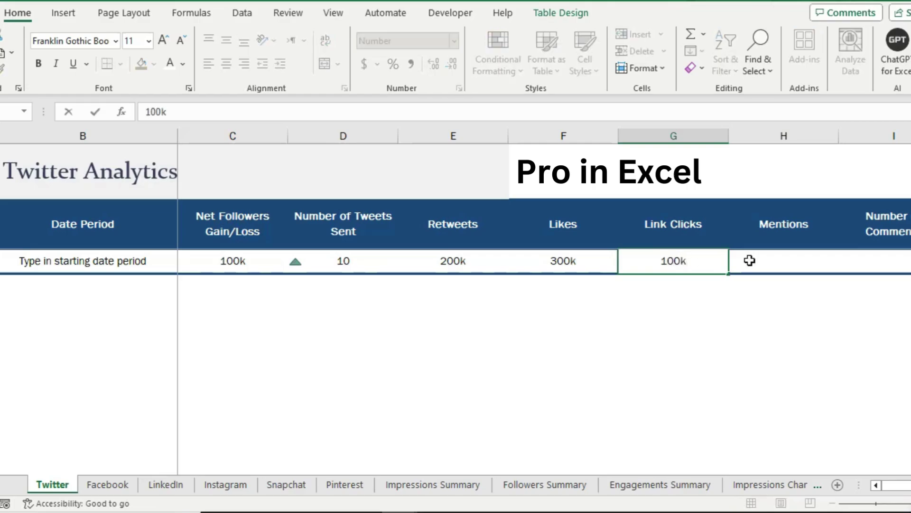
pyautogui.click(764, 261)
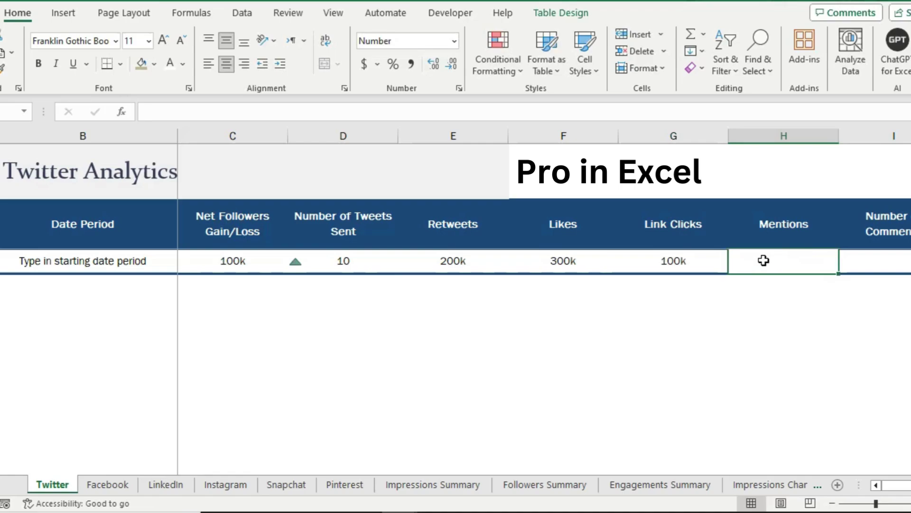
pyautogui.write('50k')
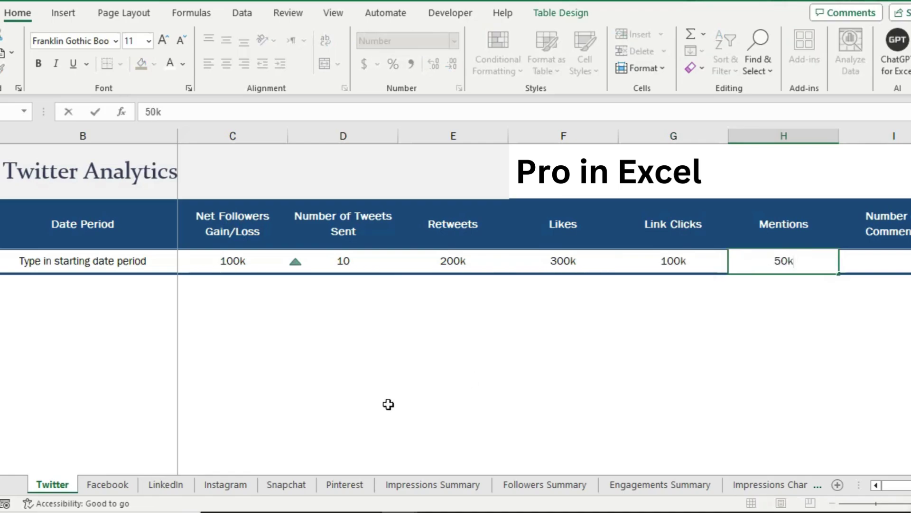
pyautogui.click(126, 480)
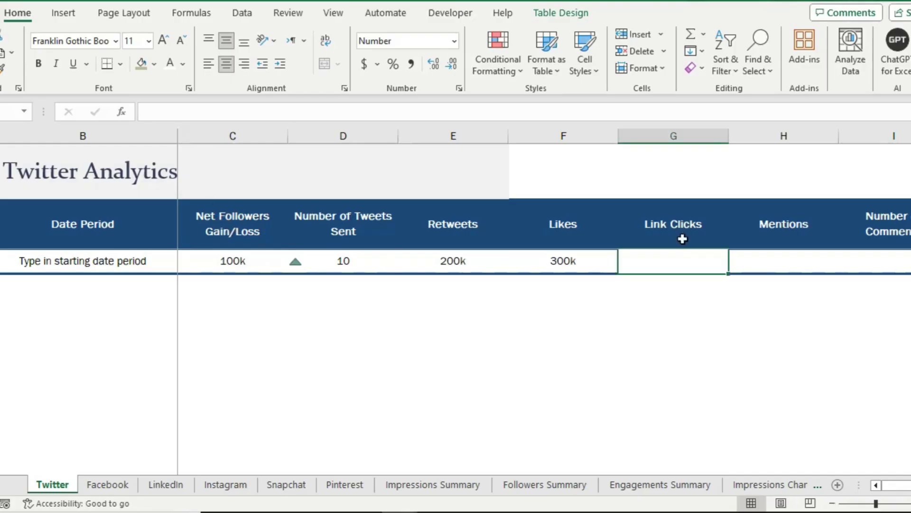
pyautogui.write('10')
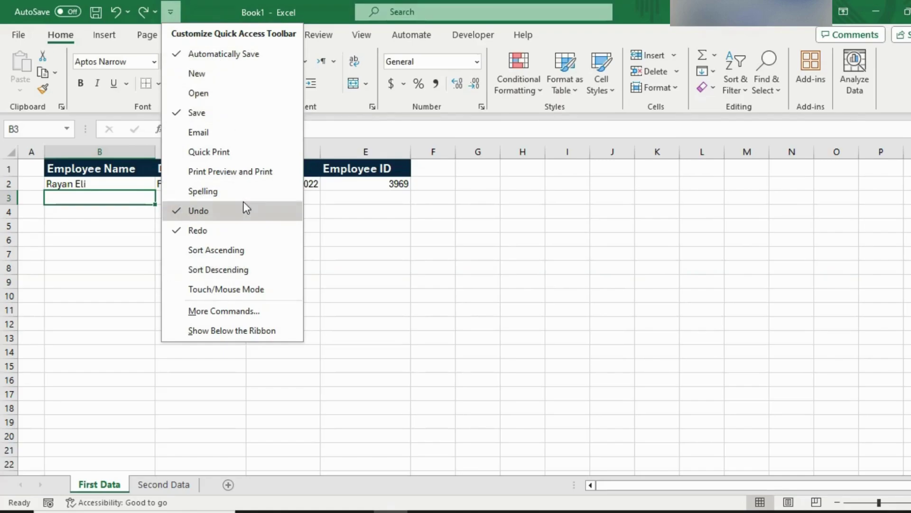
# Open the Quick Access Toolbar More Commands in Excel Options and nudge the dialog's position
pyautogui.click(222, 312)
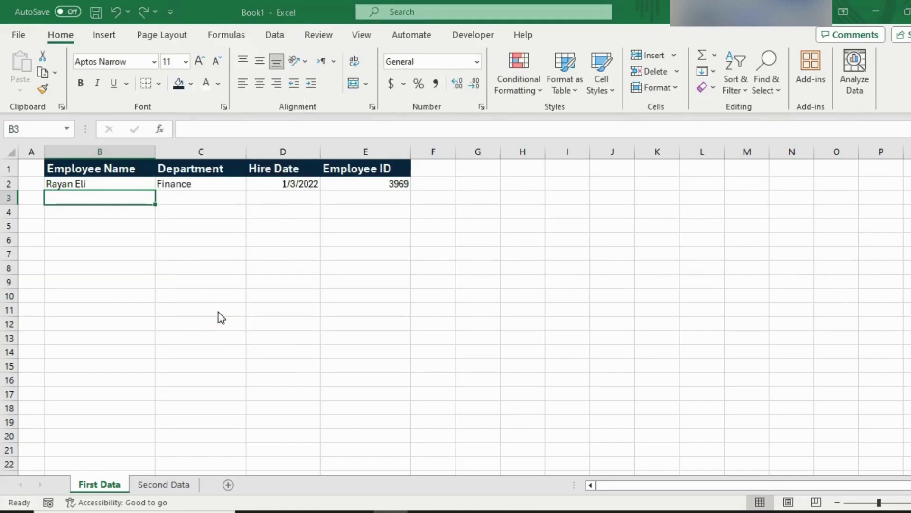
pyautogui.moveTo(563, 34); pyautogui.dragTo(576, 22)
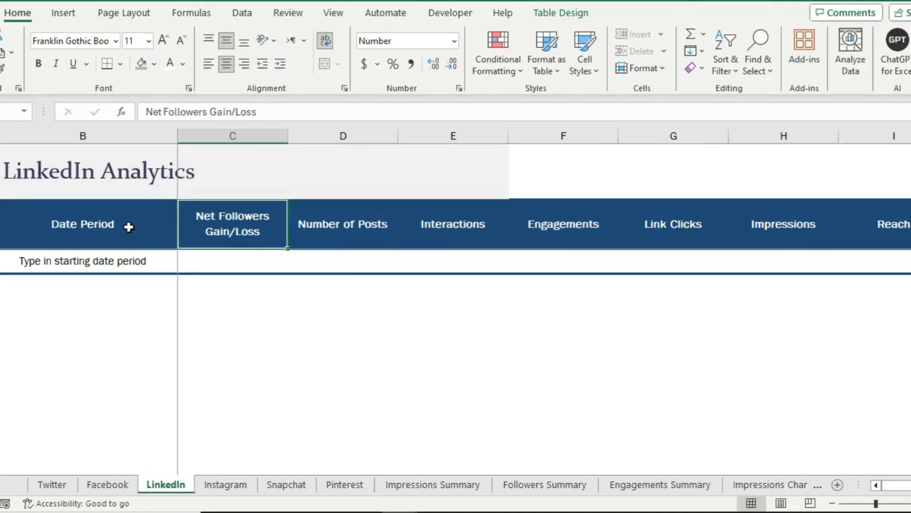
# Select the LinkedIn Analytics title cell to start editing it
pyautogui.click(116, 176)
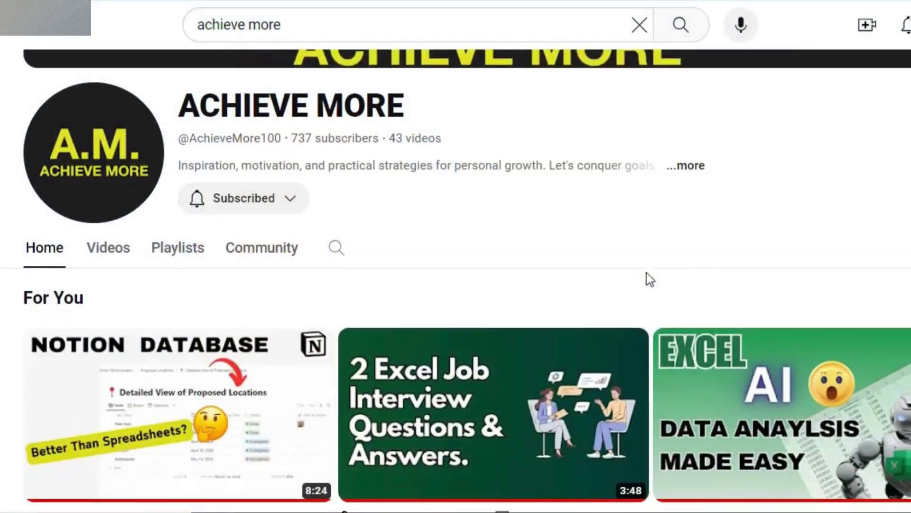
pyautogui.scroll(-6, 646, 272)
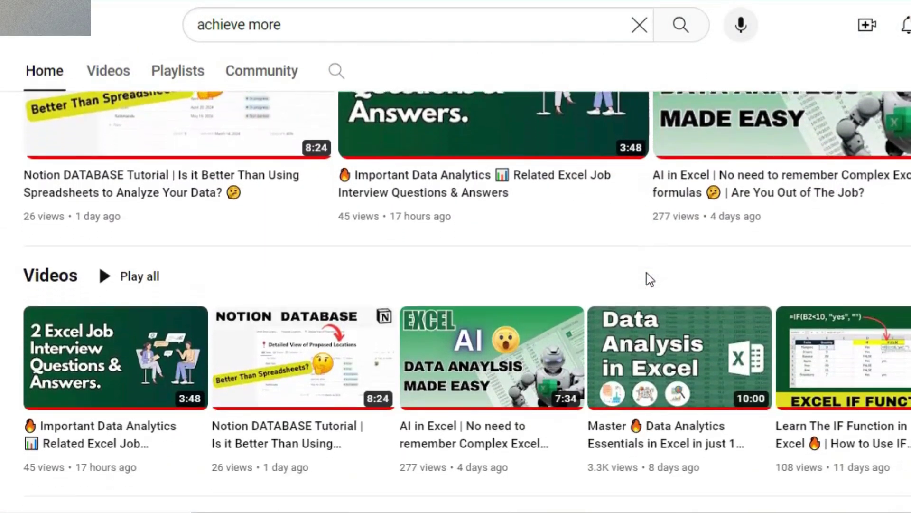
pyautogui.scroll(-1, 646, 273)
pyautogui.scroll(-10, 646, 271)
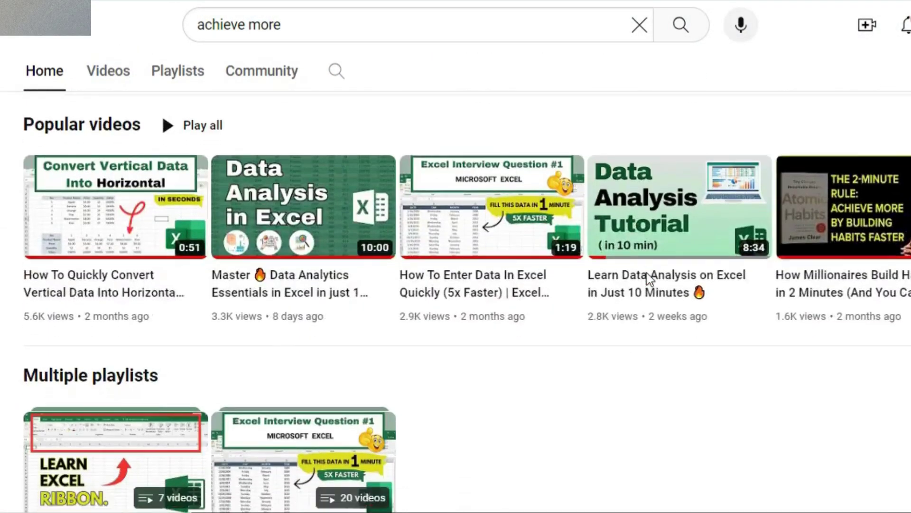
pyautogui.scroll(-8, 650, 279)
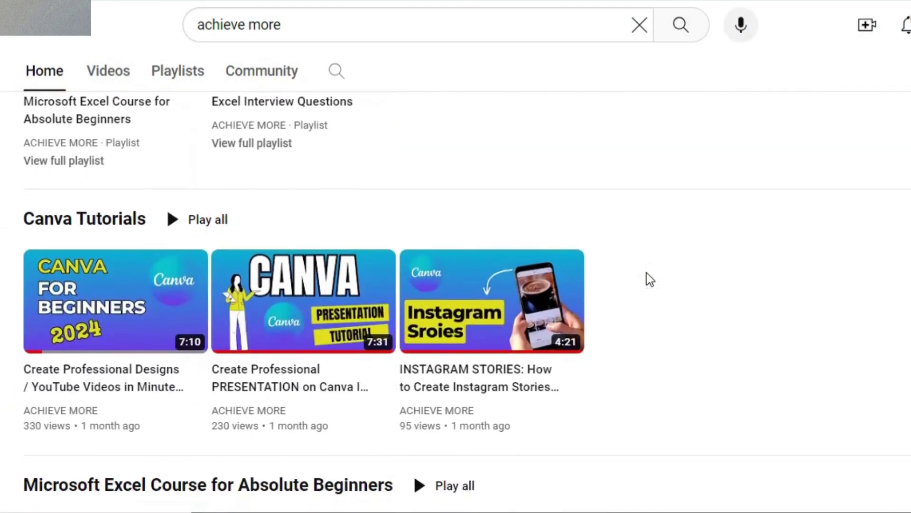
pyautogui.scroll(20, 651, 280)
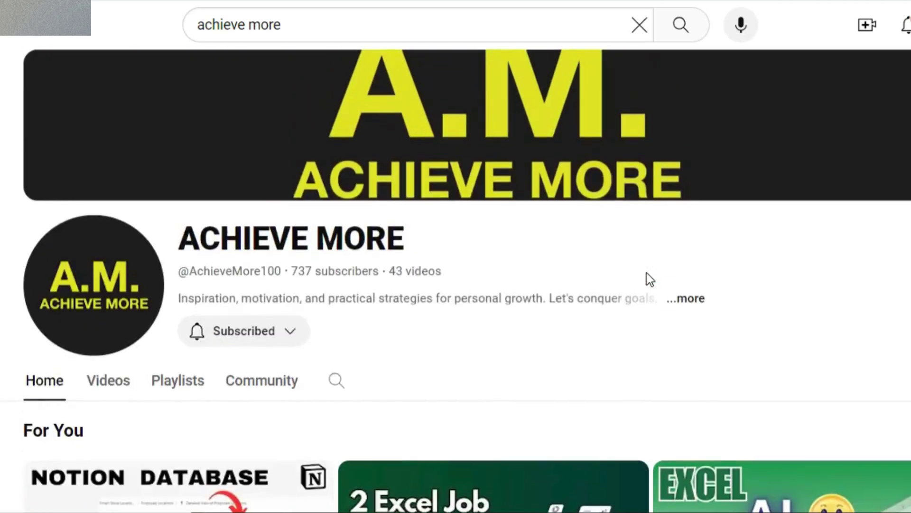
pyautogui.click(110, 379)
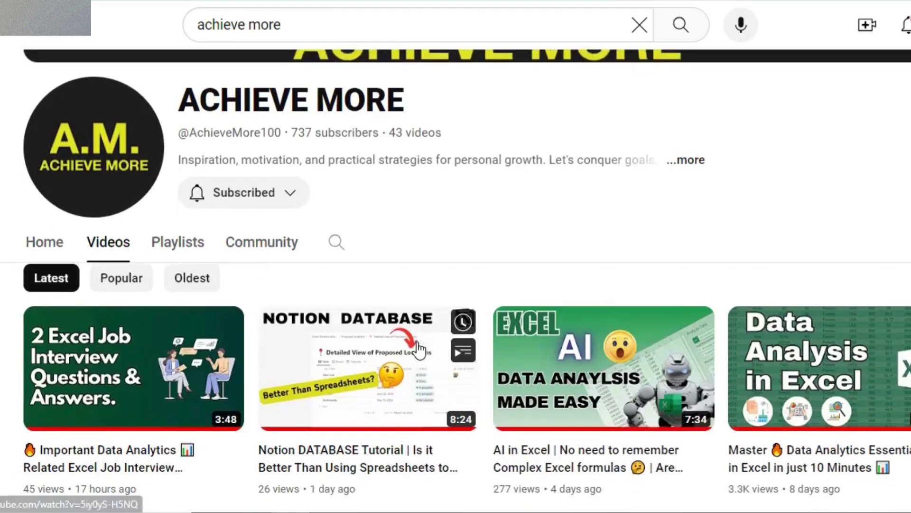
pyautogui.scroll(-6, 418, 349)
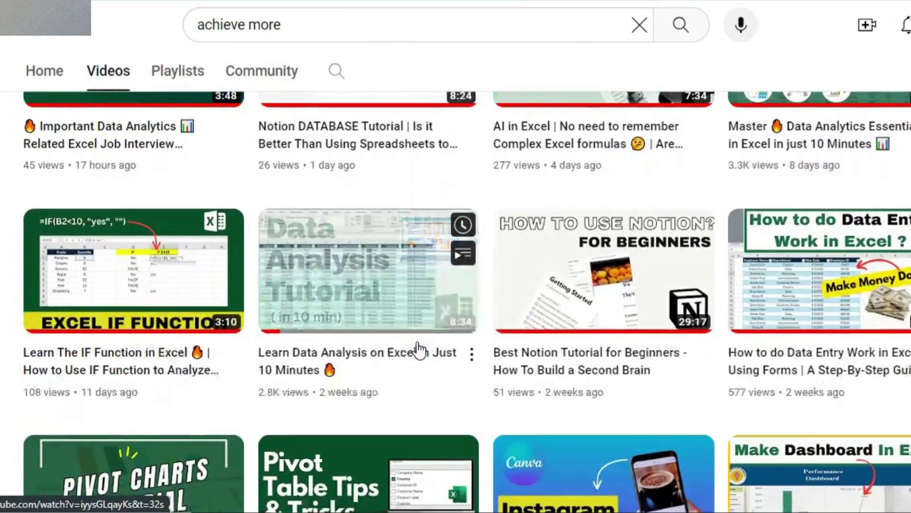
pyautogui.scroll(-6, 419, 350)
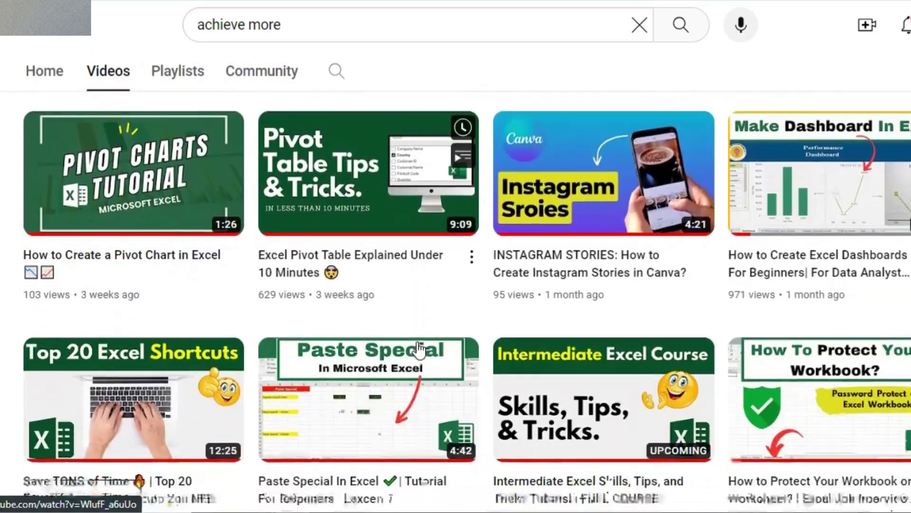
pyautogui.scroll(-5, 418, 349)
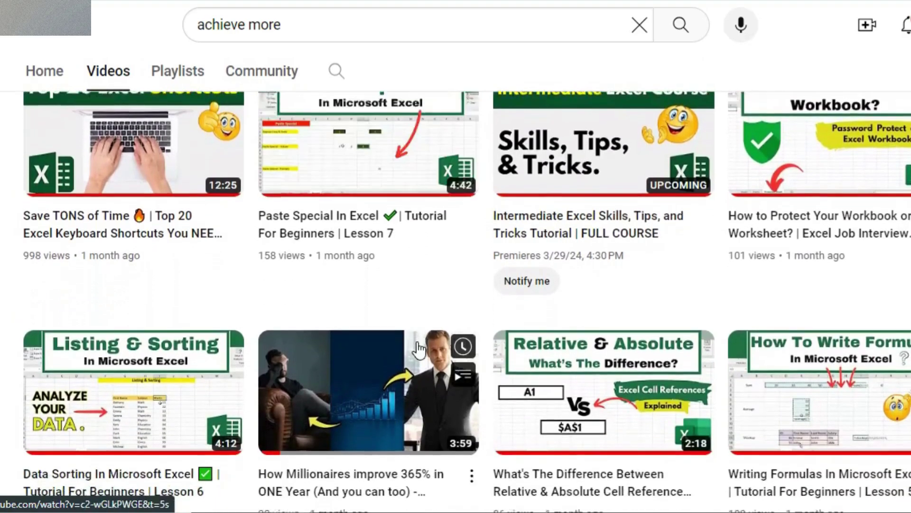
pyautogui.scroll(-6, 418, 348)
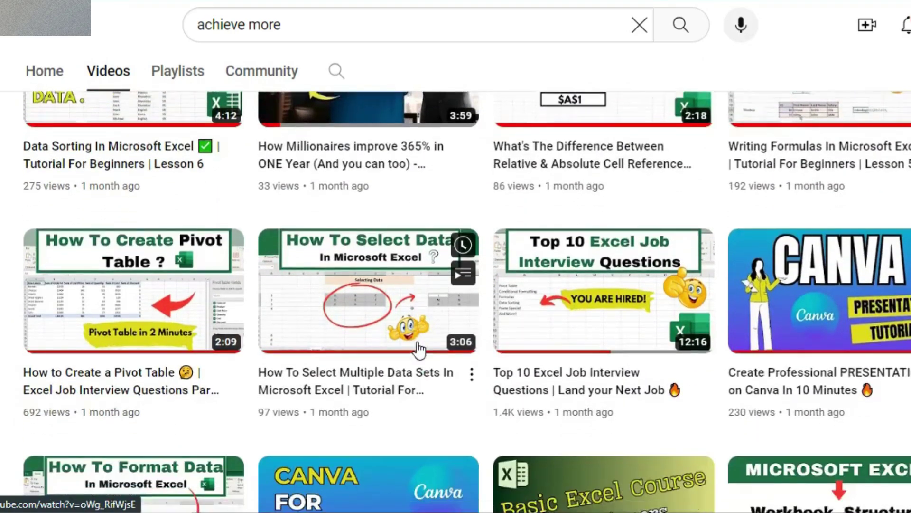
pyautogui.scroll(-4, 419, 350)
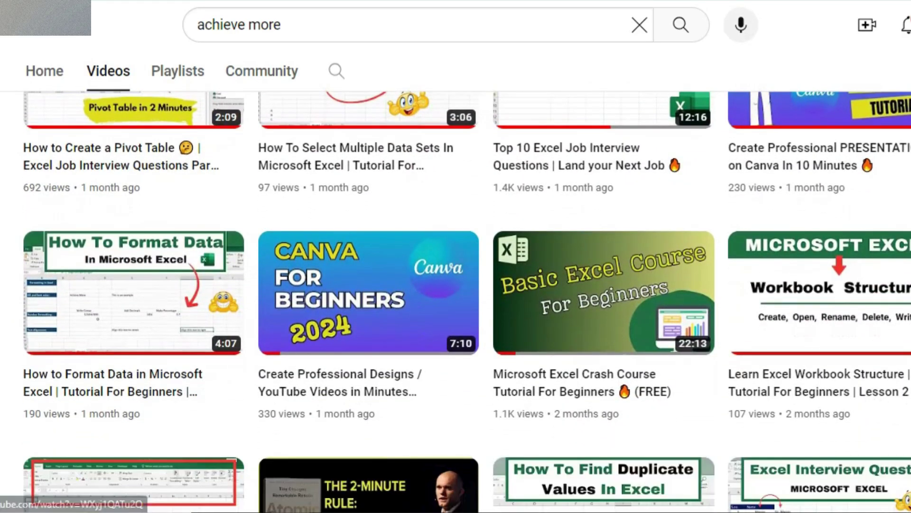
pyautogui.hotkey('alt', 'Left')
pyautogui.scroll(-5, 646, 273)
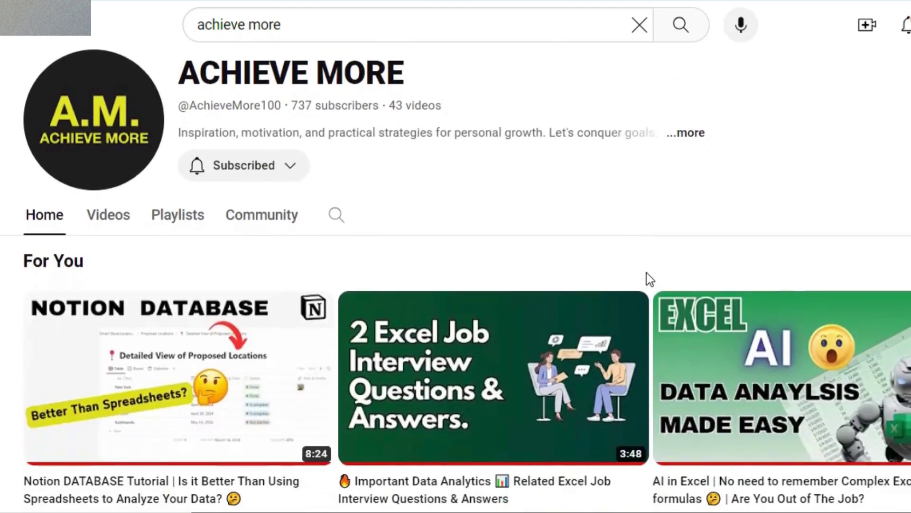
pyautogui.scroll(-3, 648, 278)
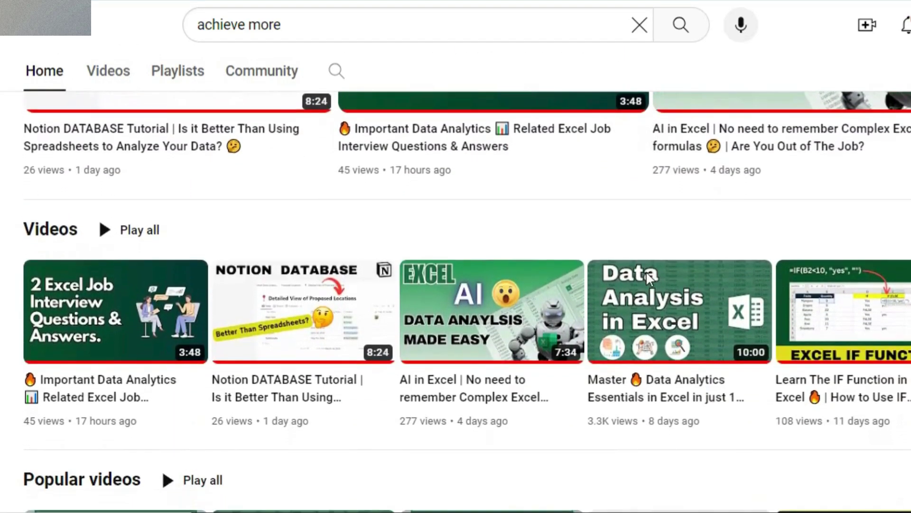
pyautogui.scroll(-12, 646, 273)
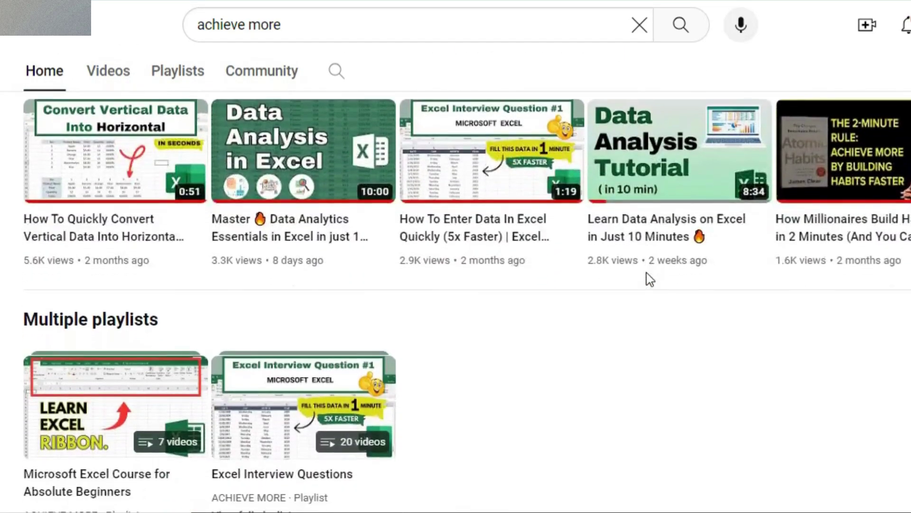
pyautogui.scroll(-6, 646, 272)
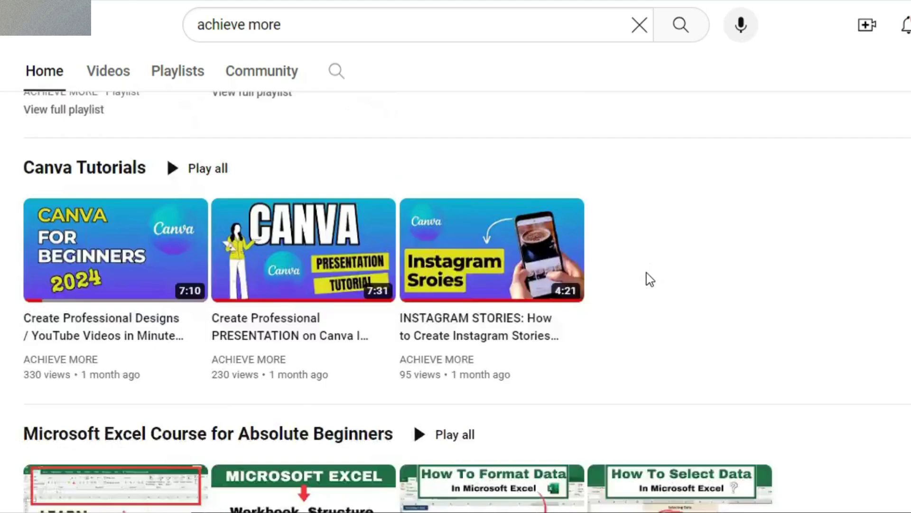
pyautogui.scroll(20, 650, 279)
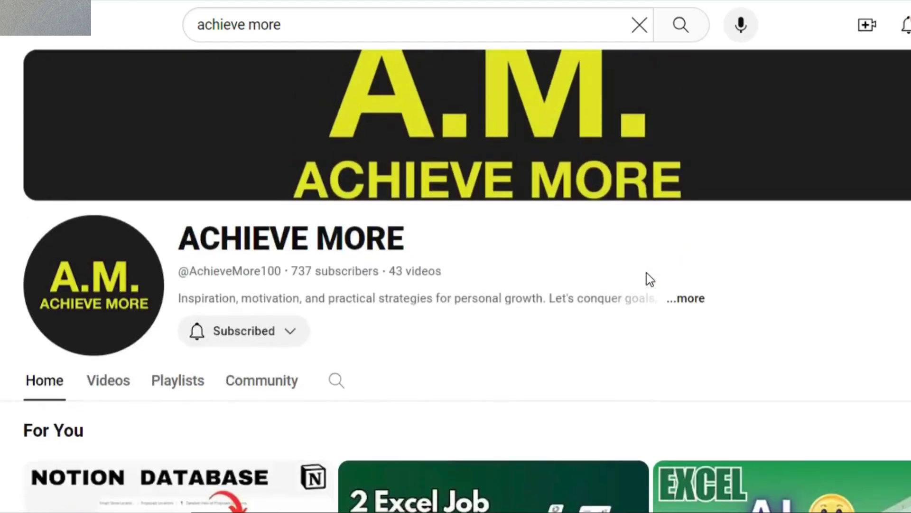